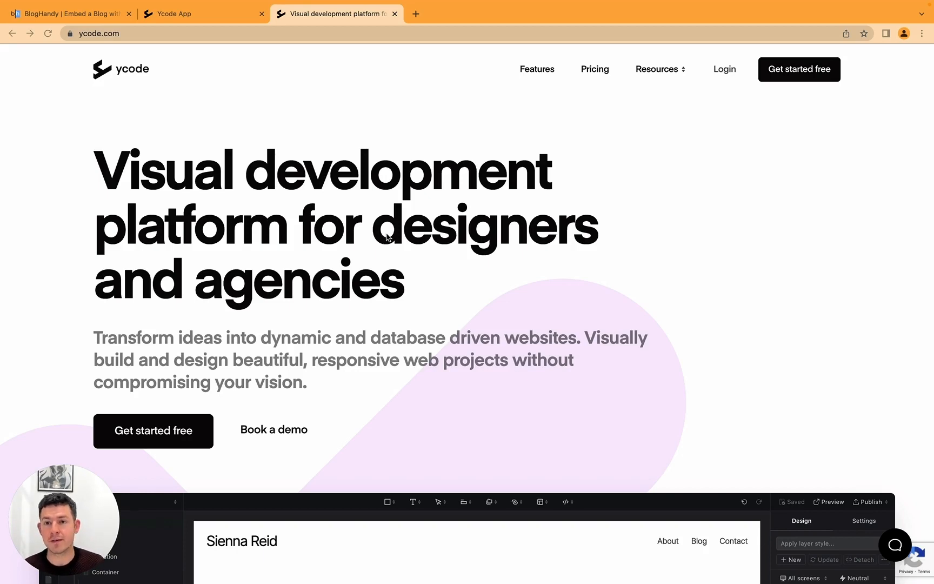
Switch to the Ycode app and open the test 1 project in the builder.
{"action": "left_click", "coordinate": [210, 15]}
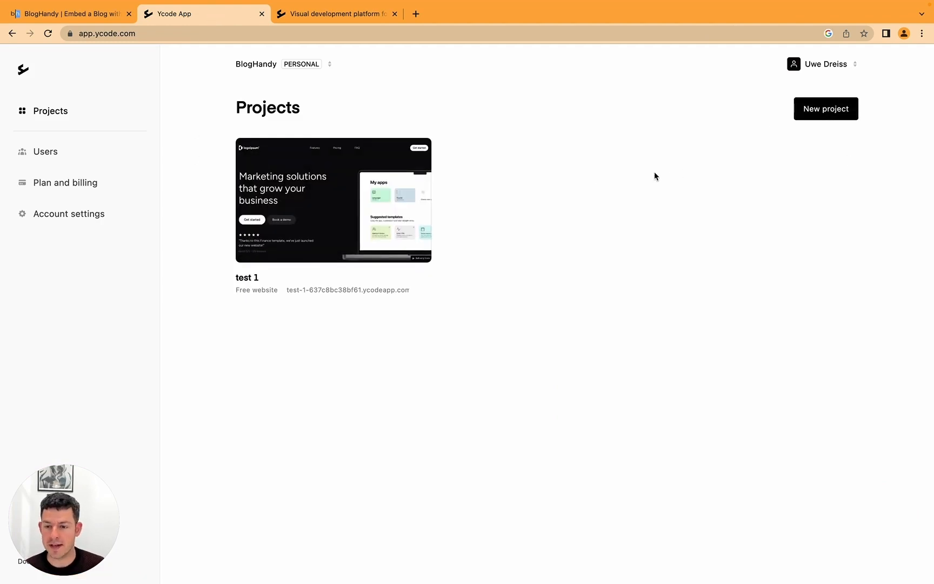
{"action": "left_click", "coordinate": [325, 202]}
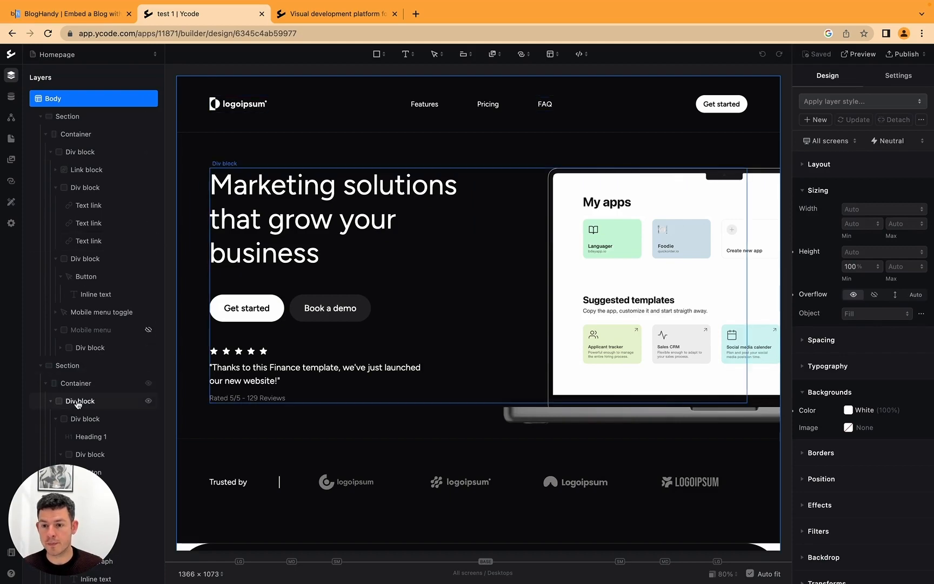
Insert a new section between the "Trusted by" logo area and the "Start now — pay when your business grows" section.
{"action": "scroll", "coordinate": [261, 233], "scroll_direction": "down", "scroll_amount": 2}
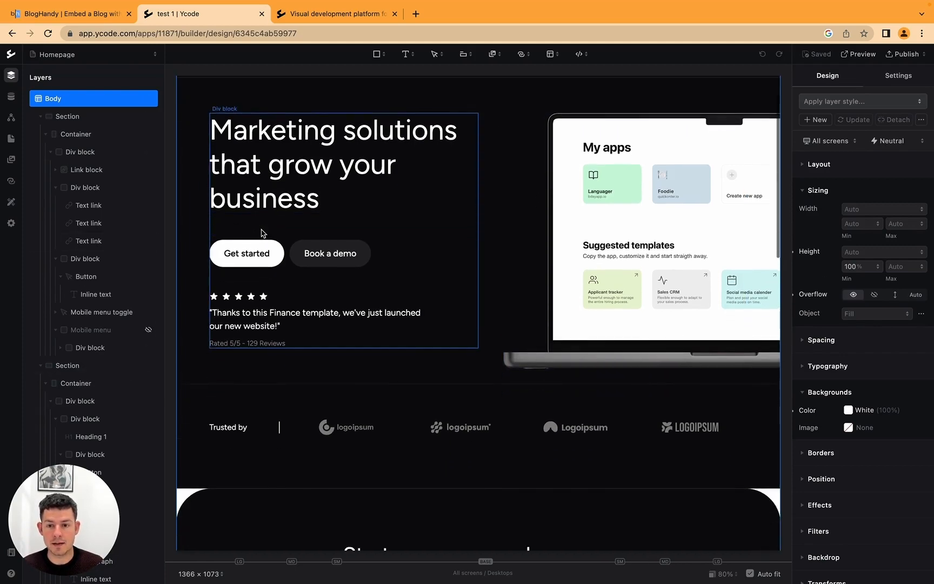
{"action": "scroll", "coordinate": [262, 233], "scroll_direction": "down", "scroll_amount": 6}
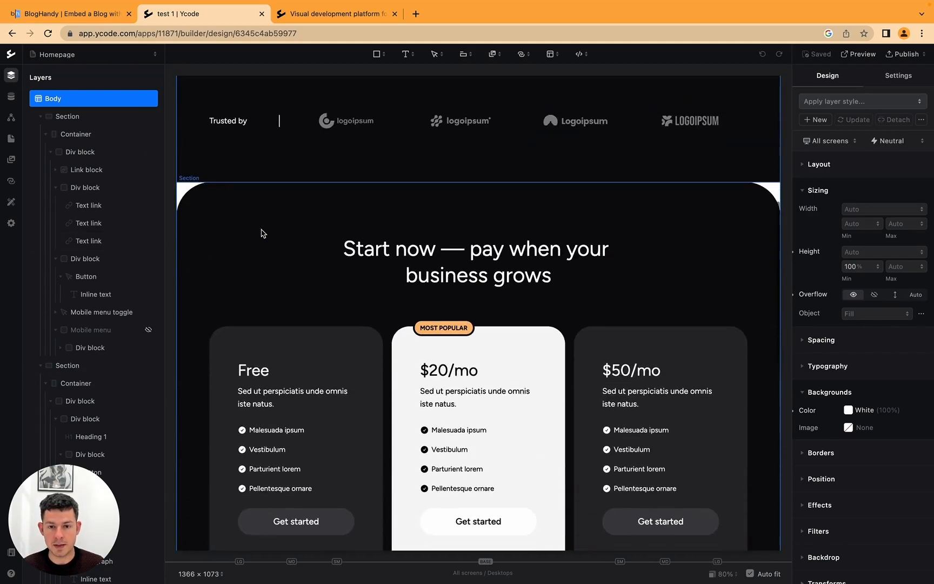
{"action": "left_click", "coordinate": [420, 207]}
{"action": "scroll", "coordinate": [420, 207], "scroll_direction": "up", "scroll_amount": 11}
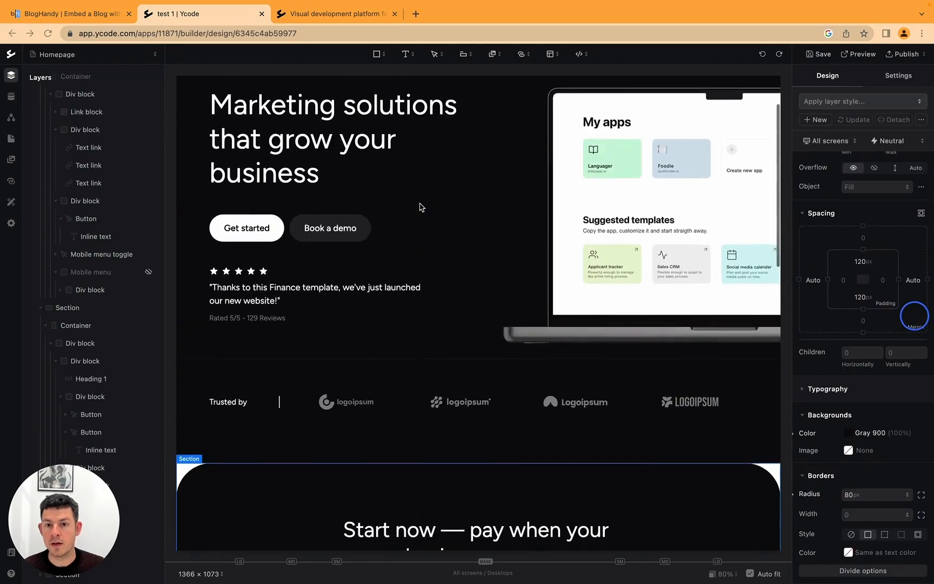
{"action": "scroll", "coordinate": [421, 207], "scroll_direction": "down", "scroll_amount": 5}
{"action": "scroll", "coordinate": [190, 349], "scroll_direction": "up", "scroll_amount": 1}
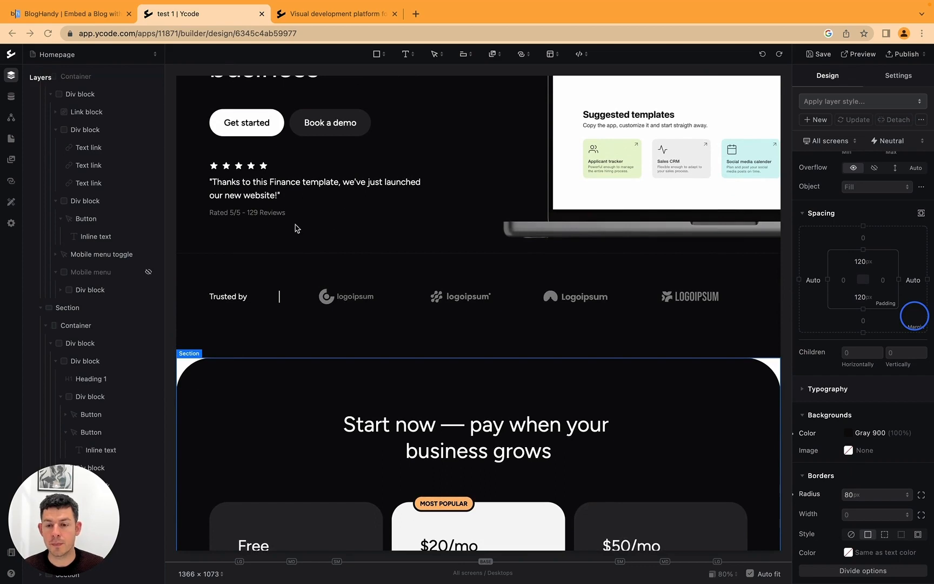
{"action": "left_click", "coordinate": [379, 55]}
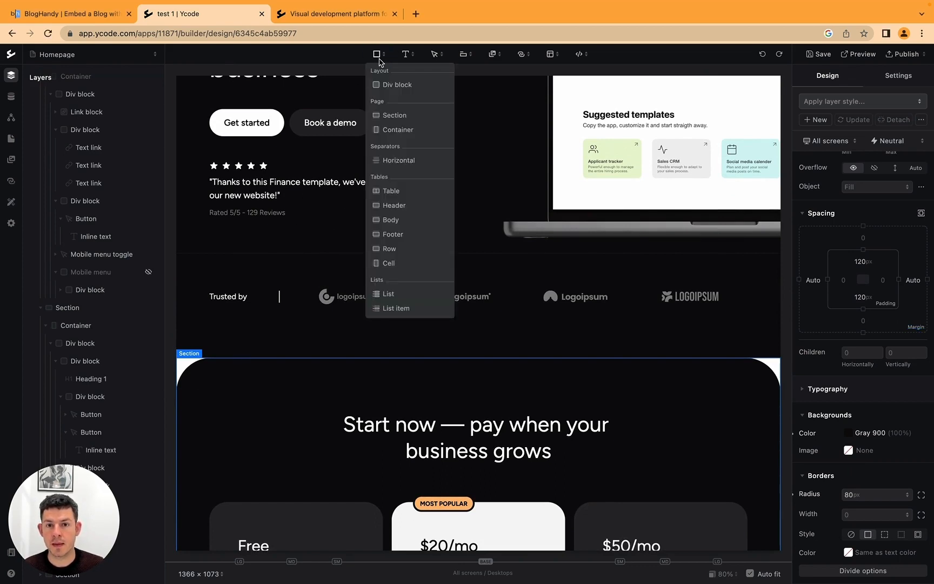
{"action": "left_click_drag", "start_coordinate": [389, 115], "coordinate": [203, 370]}
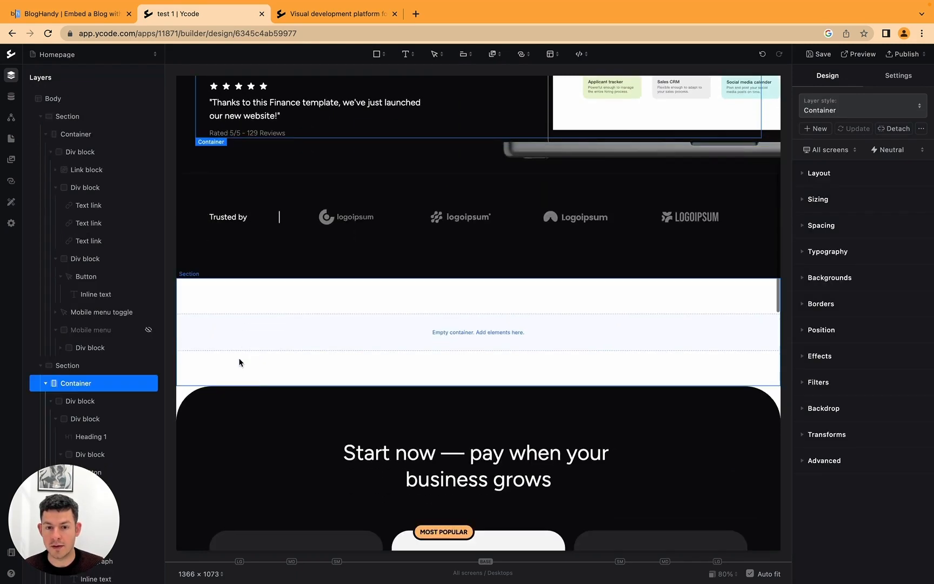
Add a heading element inside the new empty section.
{"action": "left_click", "coordinate": [498, 333]}
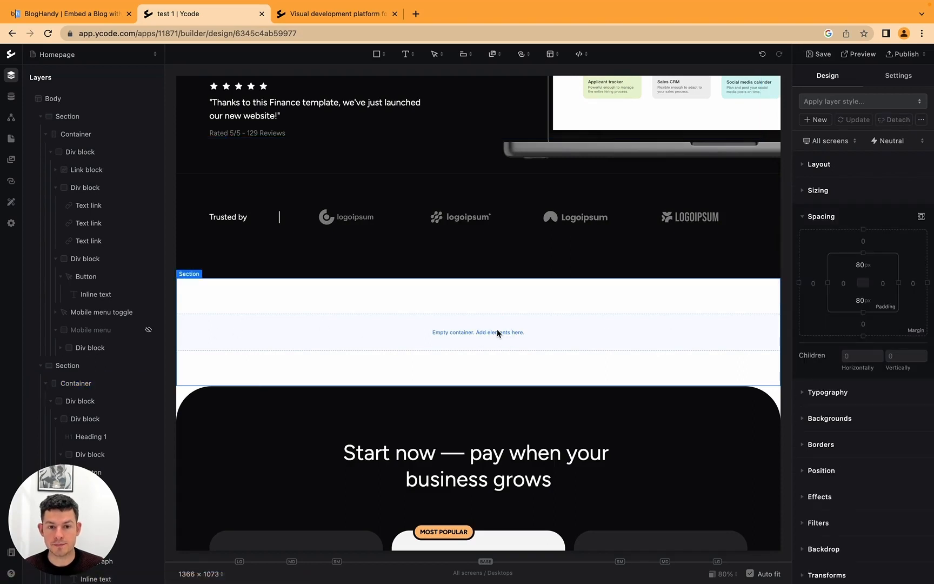
{"action": "left_click", "coordinate": [405, 54]}
{"action": "left_click_drag", "start_coordinate": [427, 99], "coordinate": [396, 331]}
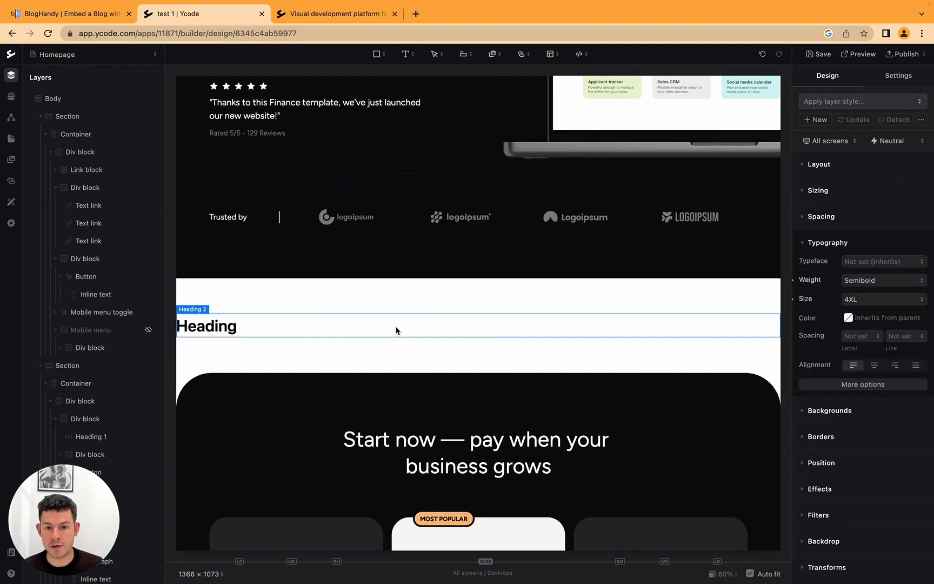
Change the new heading's text to "Our Blog".
{"action": "double_click", "coordinate": [258, 328]}
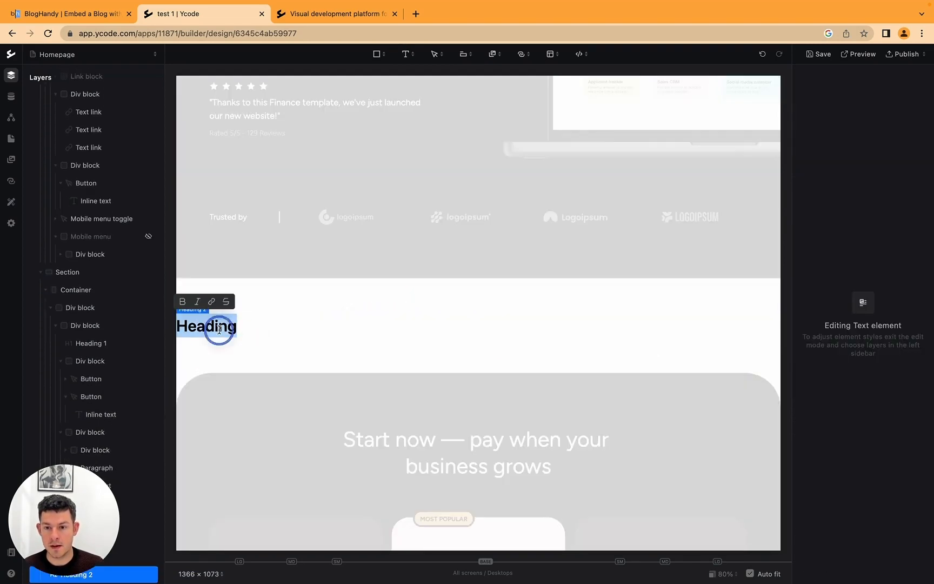
{"action": "type", "text": "Our BLog"}
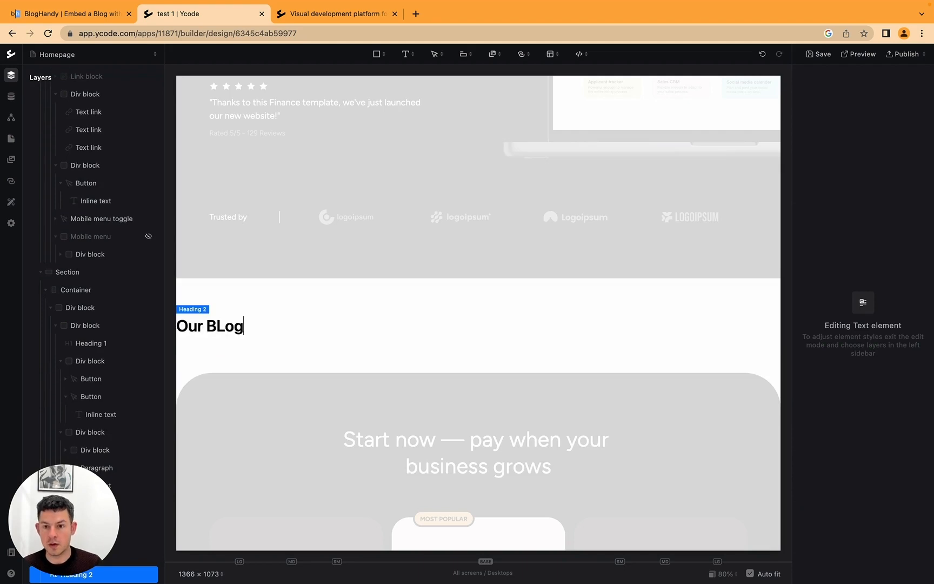
{"action": "key", "text": "BackSpace"}
{"action": "key", "text": "BackSpace"}
{"action": "key", "text": "BackSpace"}
{"action": "key", "text": "BackSpace"}
{"action": "type", "text": "log"}
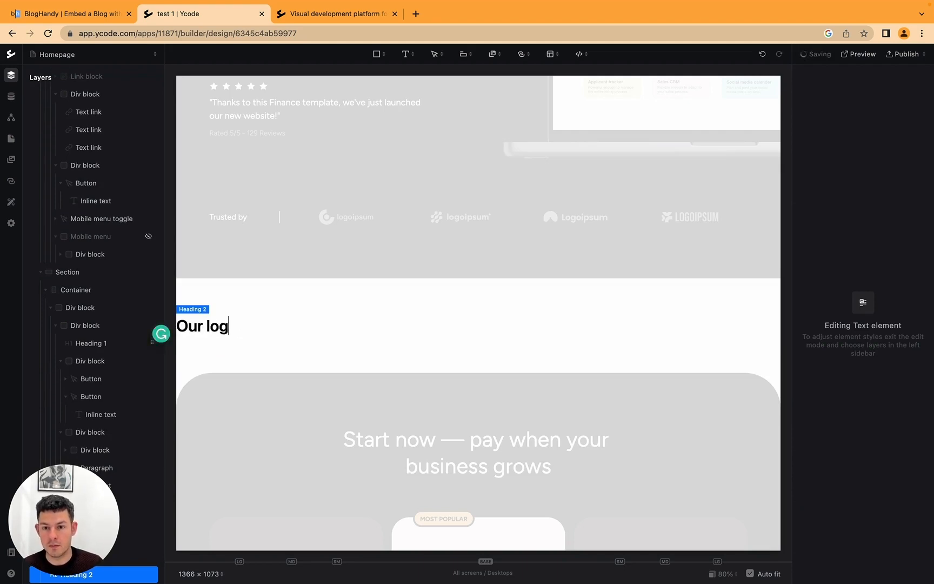
{"action": "key", "text": "Left"}
{"action": "key", "text": "Left"}
{"action": "key", "text": "Left"}
{"action": "type", "text": "B"}
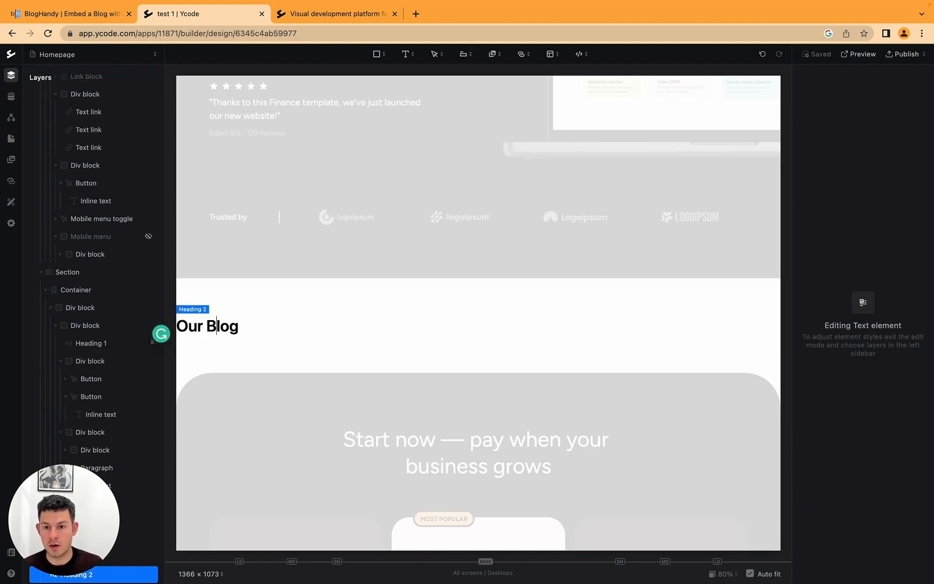
{"action": "left_click", "coordinate": [319, 287]}
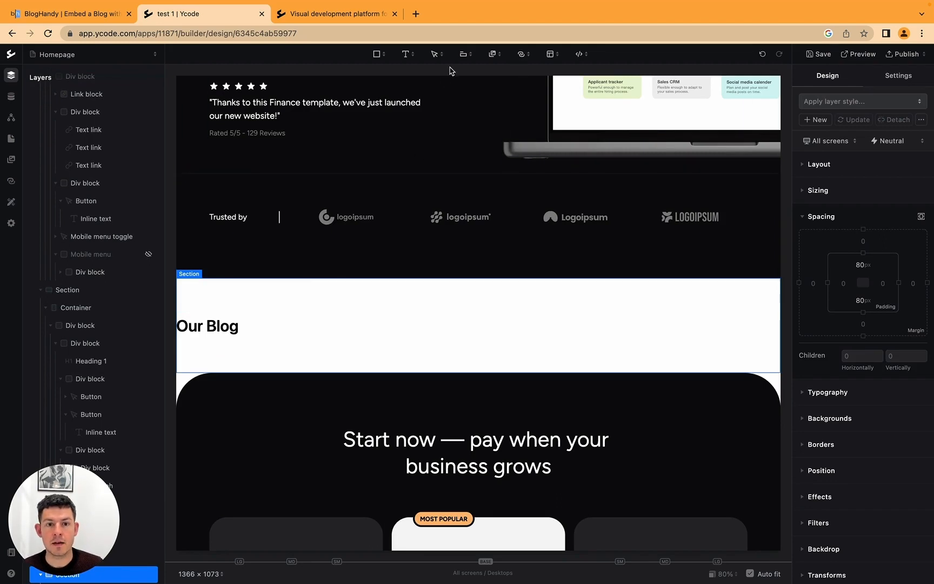
Add an HTML embed element below the "Our Blog" heading and locate it in the layer tree.
{"action": "left_click", "coordinate": [580, 56]}
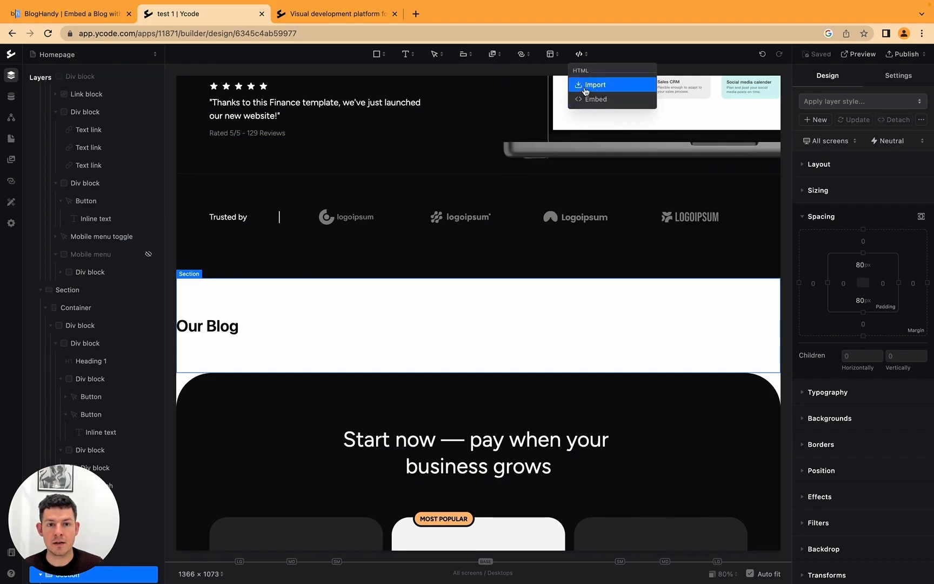
{"action": "left_click_drag", "start_coordinate": [595, 105], "coordinate": [255, 352]}
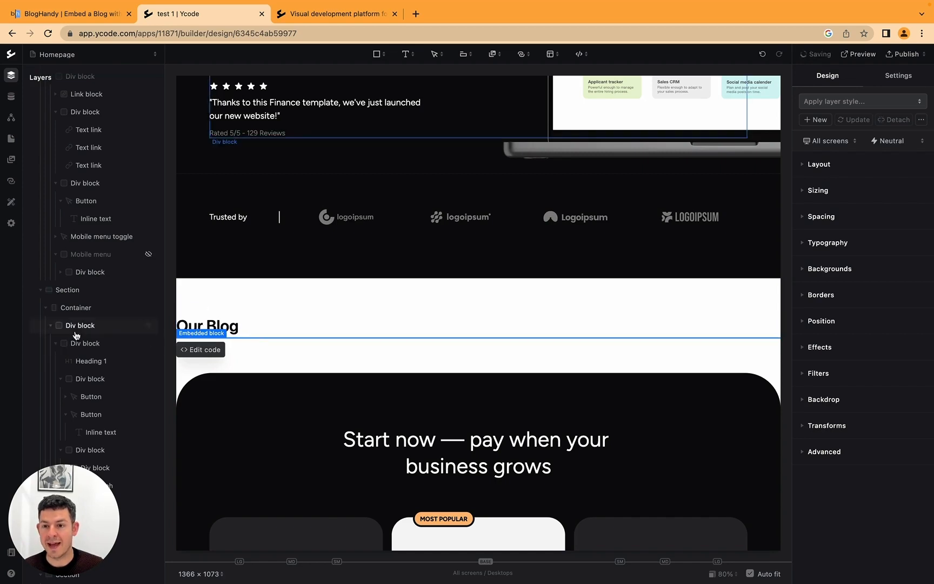
{"action": "scroll", "coordinate": [75, 330], "scroll_direction": "down", "scroll_amount": 6}
{"action": "scroll", "coordinate": [76, 333], "scroll_direction": "down", "scroll_amount": 2}
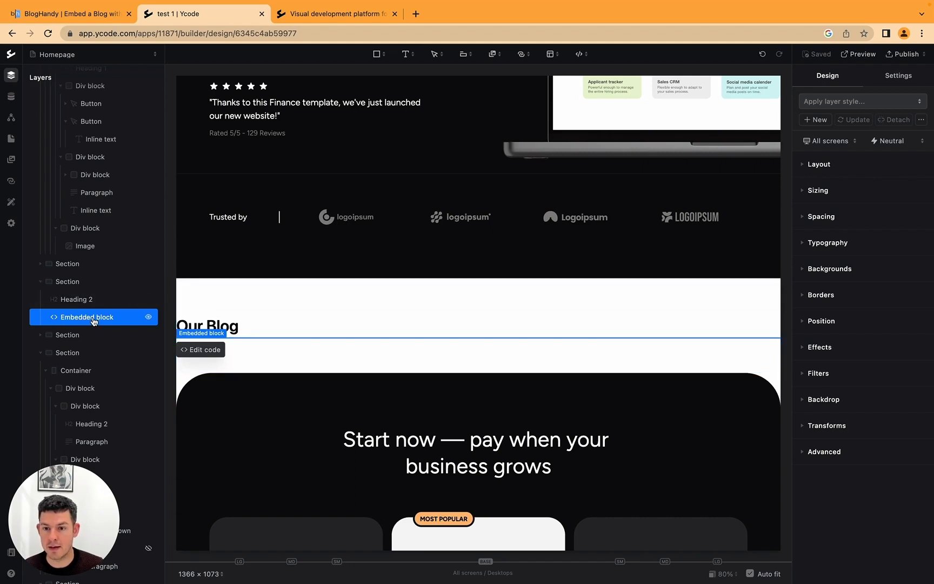
Copy the Step 1 script snippet from BlogHandy's Getting started page and paste it into the embedded block's code in Ycode.
{"action": "left_click", "coordinate": [203, 349]}
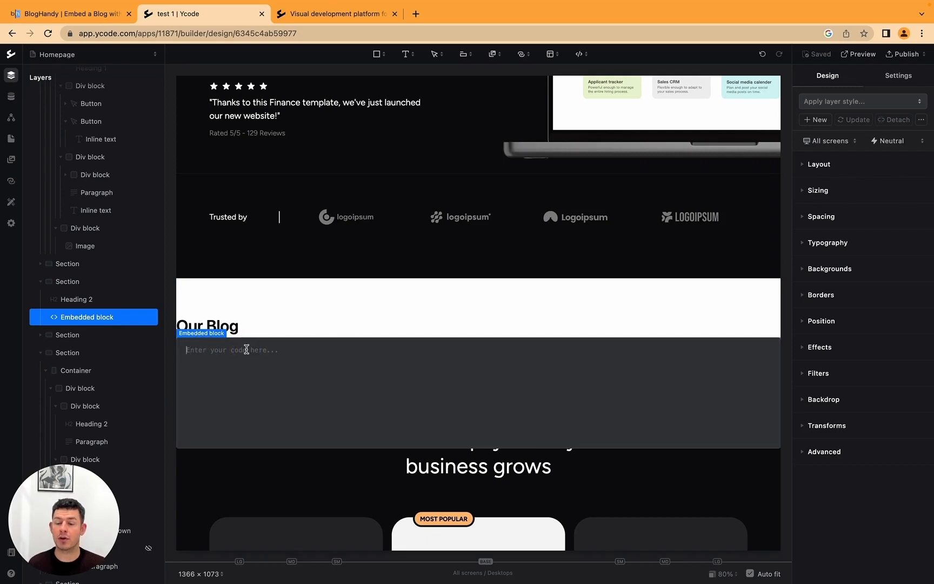
{"action": "left_click", "coordinate": [87, 14]}
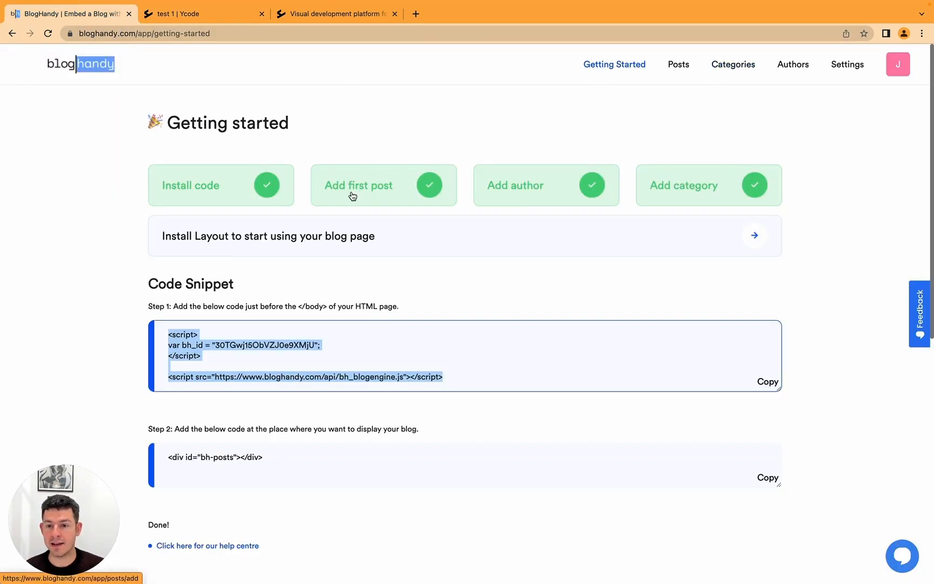
{"action": "scroll", "coordinate": [353, 195], "scroll_direction": "down", "scroll_amount": 4}
{"action": "left_click", "coordinate": [183, 179]}
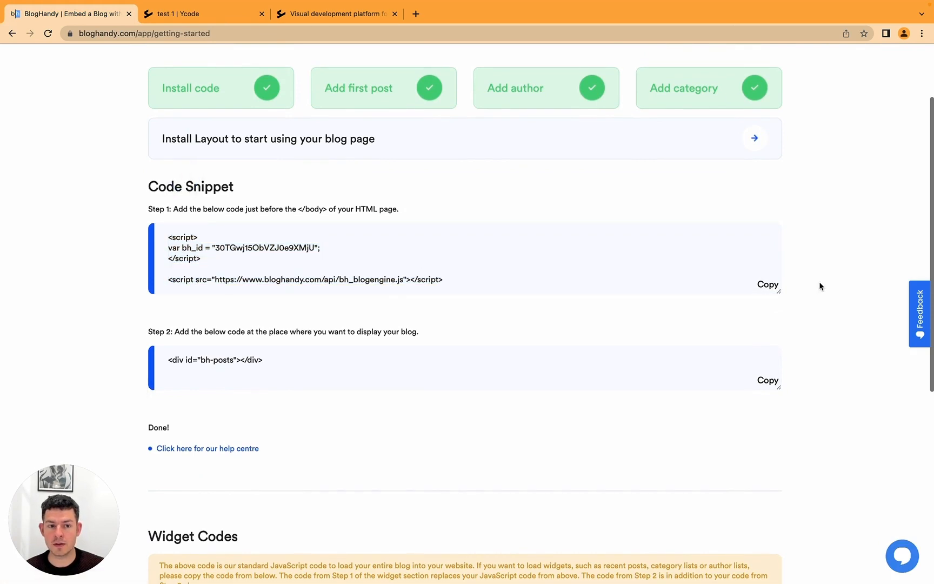
{"action": "left_click", "coordinate": [766, 287]}
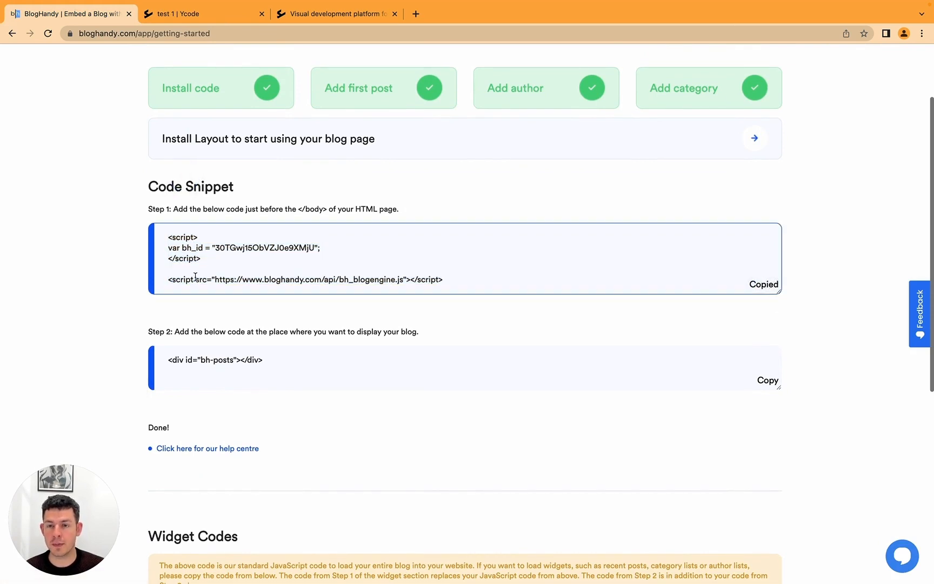
{"action": "left_click", "coordinate": [219, 16]}
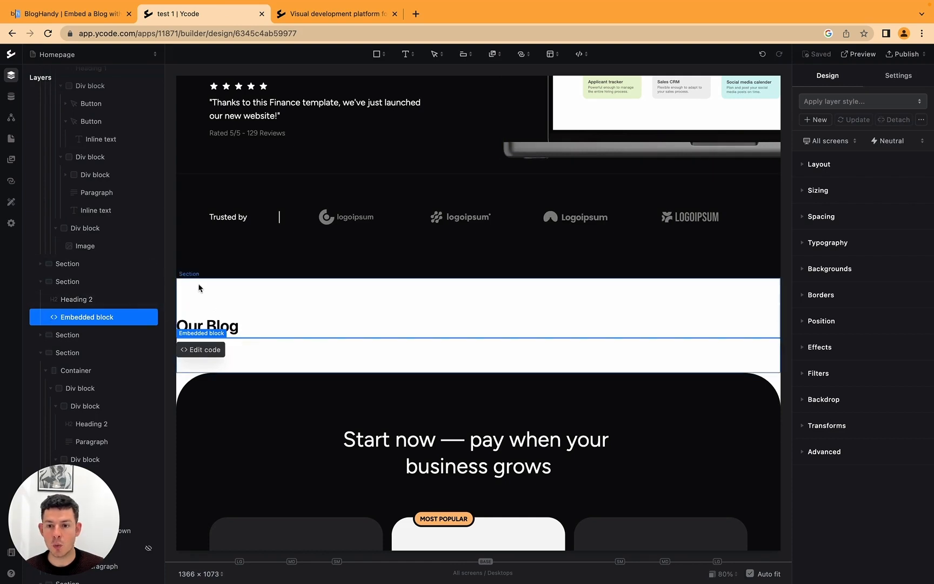
{"action": "left_click", "coordinate": [201, 350]}
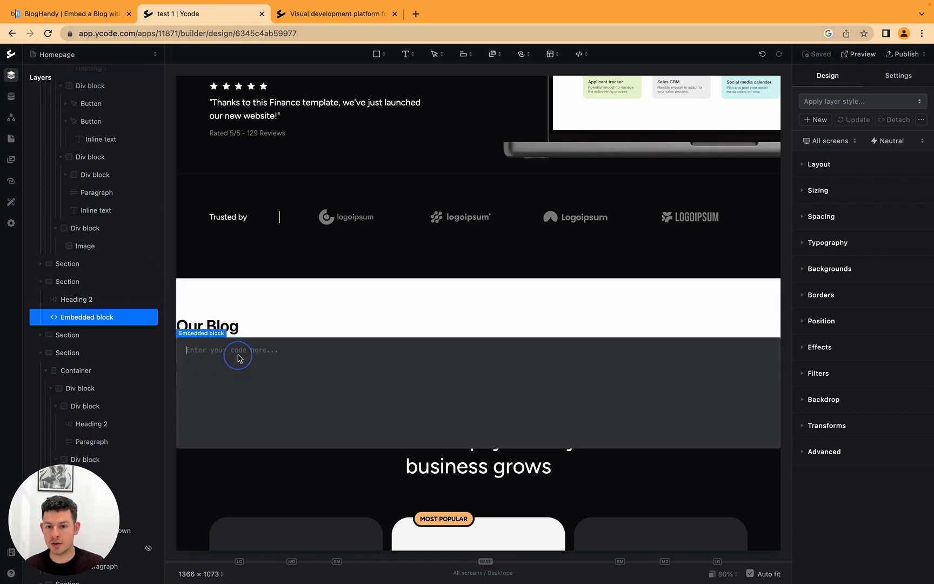
{"action": "key", "text": "super+v"}
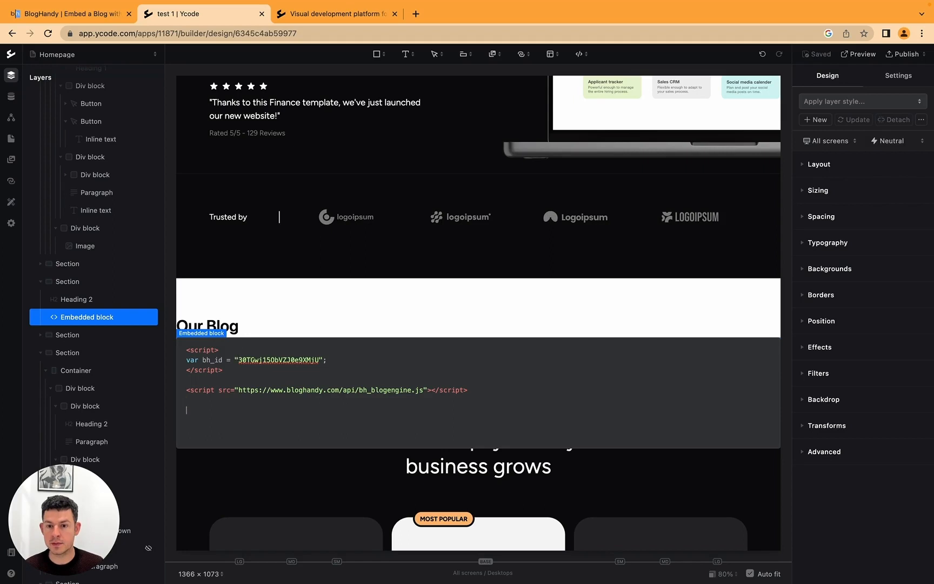
Copy BlogHandy's Step 2 snippet <div id="bh-posts"></div> and add it below the script in the Ycode embedded block.
{"action": "left_click", "coordinate": [81, 15]}
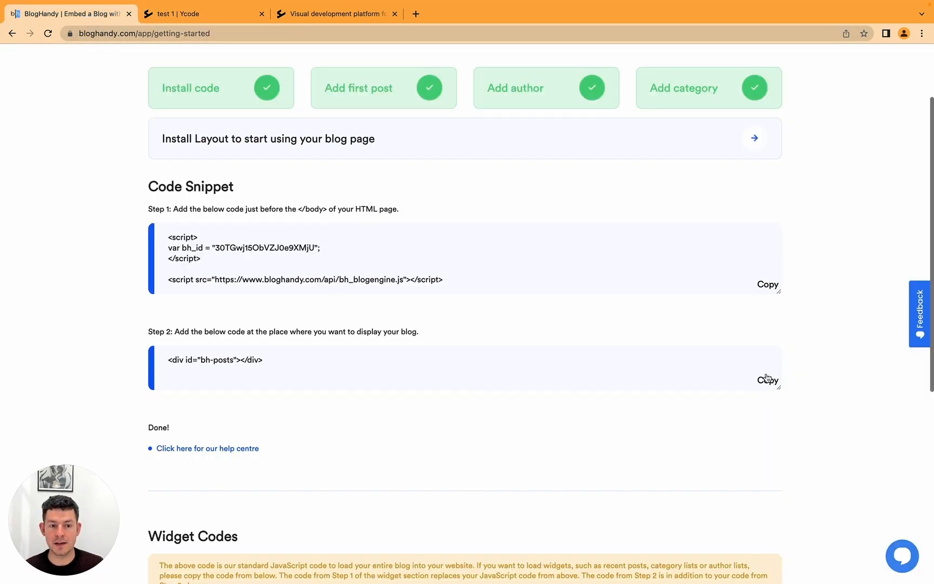
{"action": "left_click", "coordinate": [767, 380]}
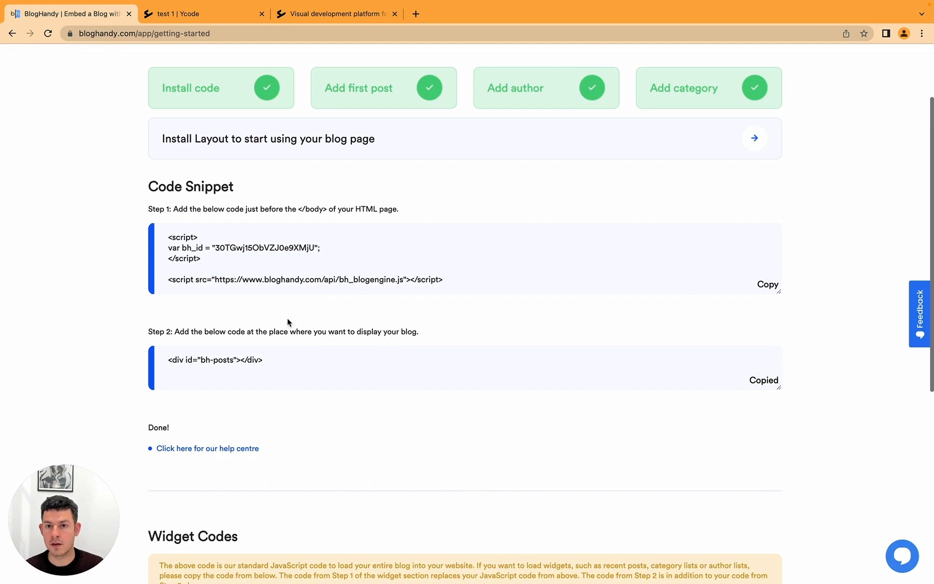
{"action": "left_click", "coordinate": [211, 18]}
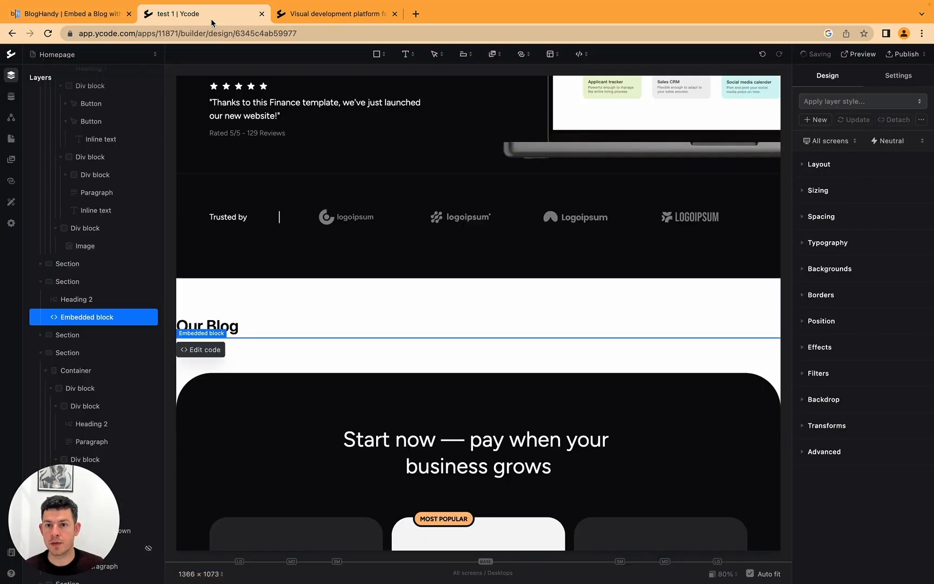
{"action": "left_click", "coordinate": [210, 350]}
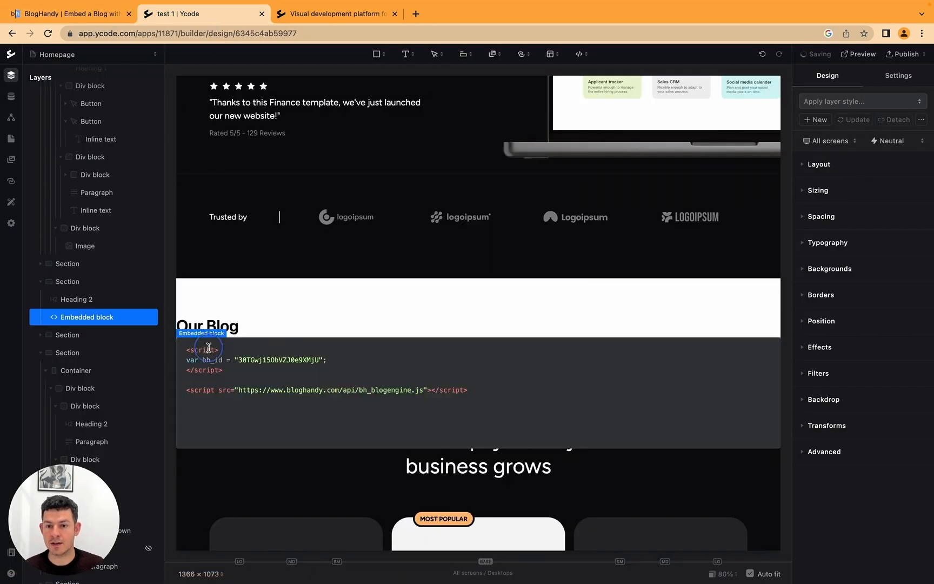
{"action": "left_click", "coordinate": [289, 416]}
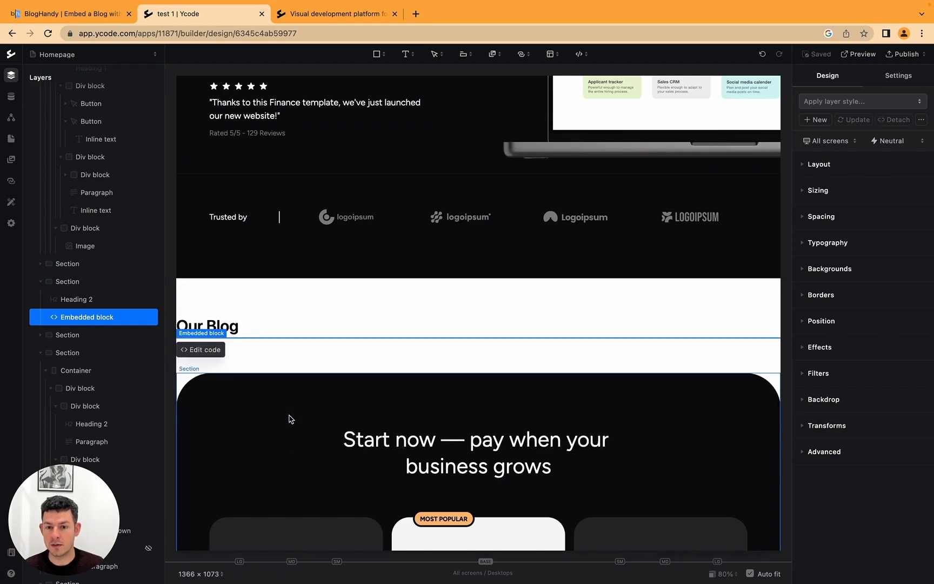
{"action": "left_click", "coordinate": [220, 348]}
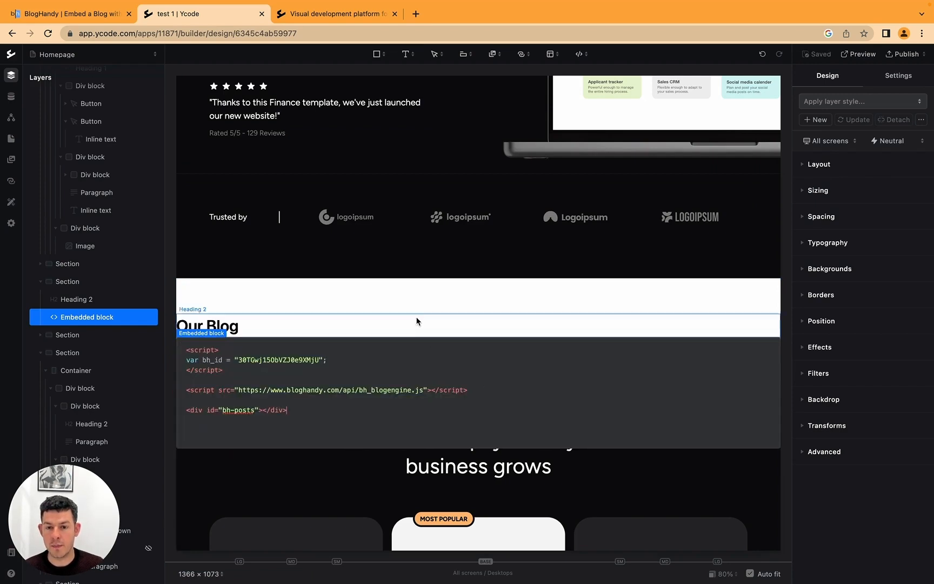
{"action": "left_click", "coordinate": [412, 301]}
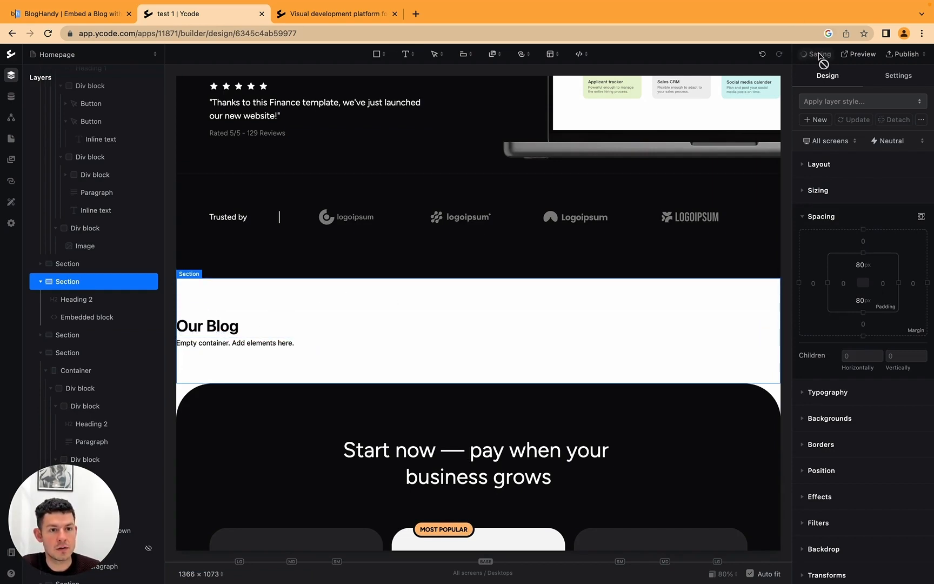
Preview the site and examine the embedded blog under the "Our Blog" heading.
{"action": "left_click", "coordinate": [851, 56]}
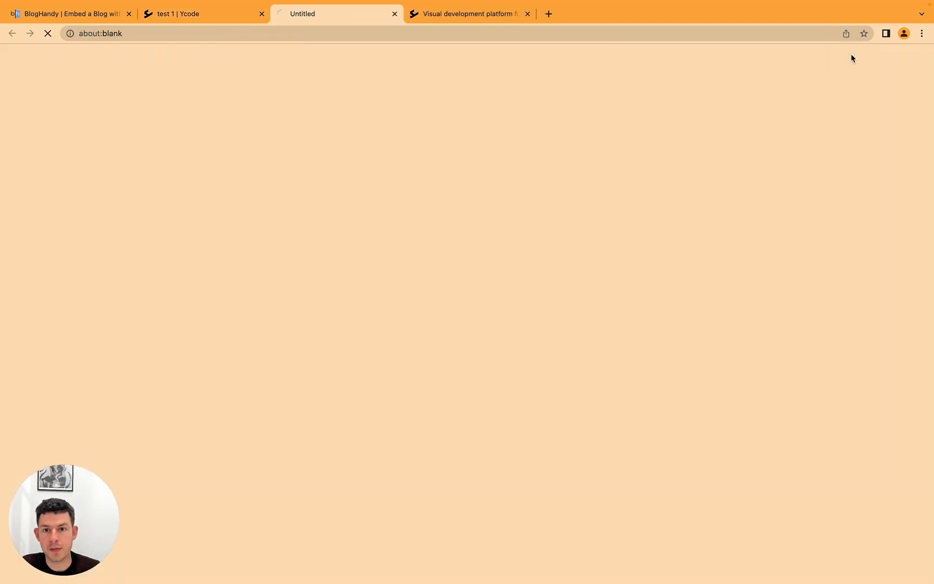
{"action": "scroll", "coordinate": [400, 184], "scroll_direction": "down", "scroll_amount": 9}
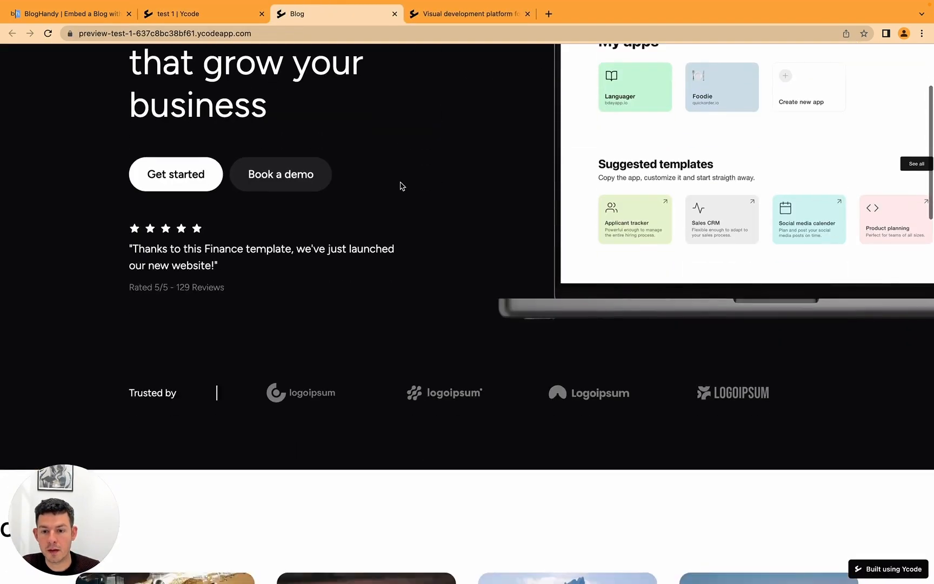
{"action": "scroll", "coordinate": [400, 185], "scroll_direction": "down", "scroll_amount": 3}
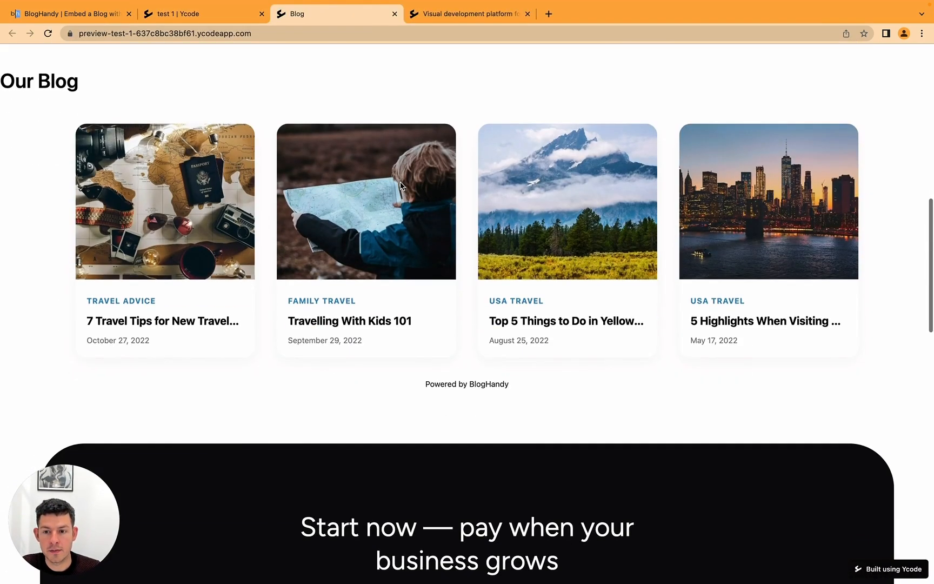
Look over the four blog post cards and the sections surrounding them on the preview page.
{"action": "scroll", "coordinate": [398, 185], "scroll_direction": "up", "scroll_amount": 3}
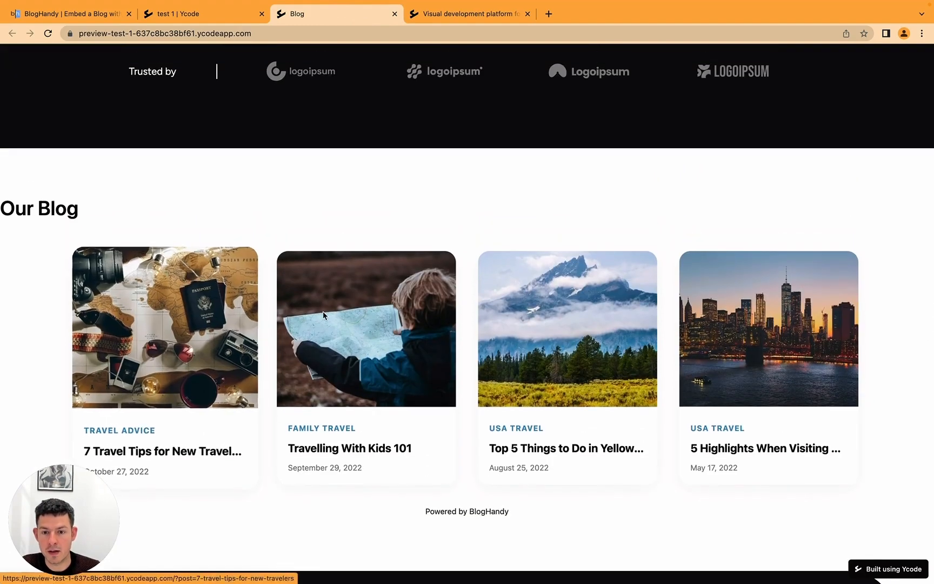
{"action": "scroll", "coordinate": [685, 318], "scroll_direction": "down", "scroll_amount": 1}
{"action": "scroll", "coordinate": [684, 317], "scroll_direction": "down", "scroll_amount": 4}
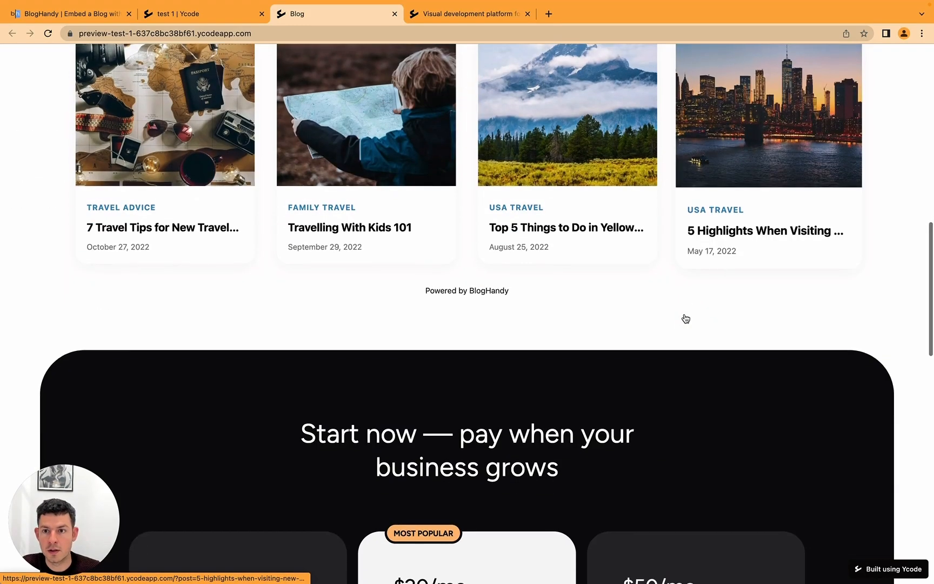
{"action": "scroll", "coordinate": [684, 317], "scroll_direction": "up", "scroll_amount": 3}
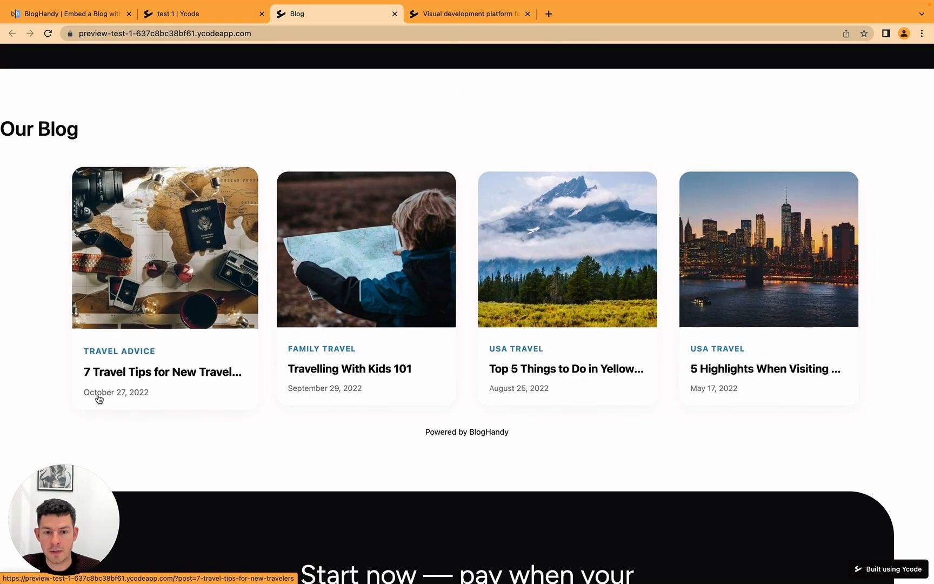
{"action": "scroll", "coordinate": [97, 400], "scroll_direction": "up", "scroll_amount": 2}
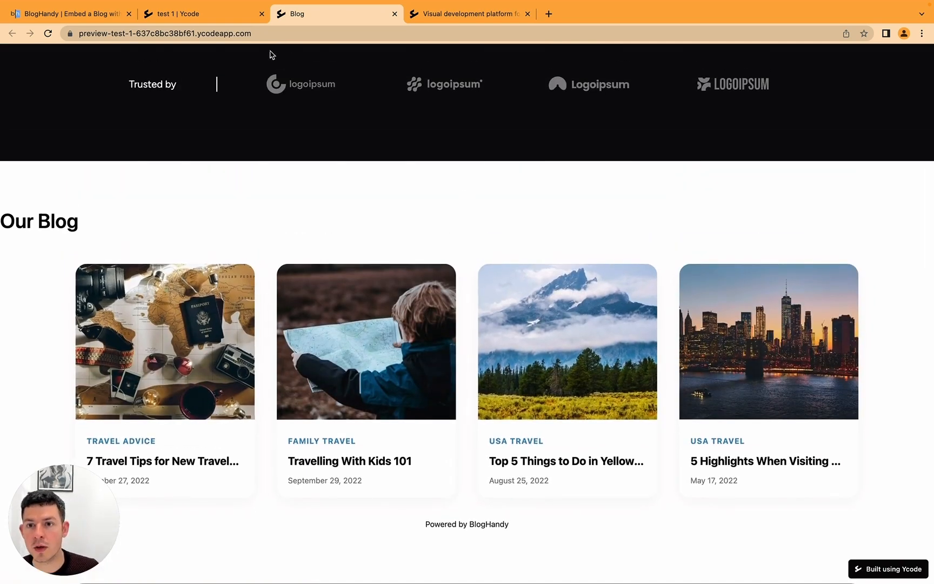
Switch back to the Ycode builder and publish the updated project to its ycodeapp.com domain.
{"action": "left_click", "coordinate": [218, 9]}
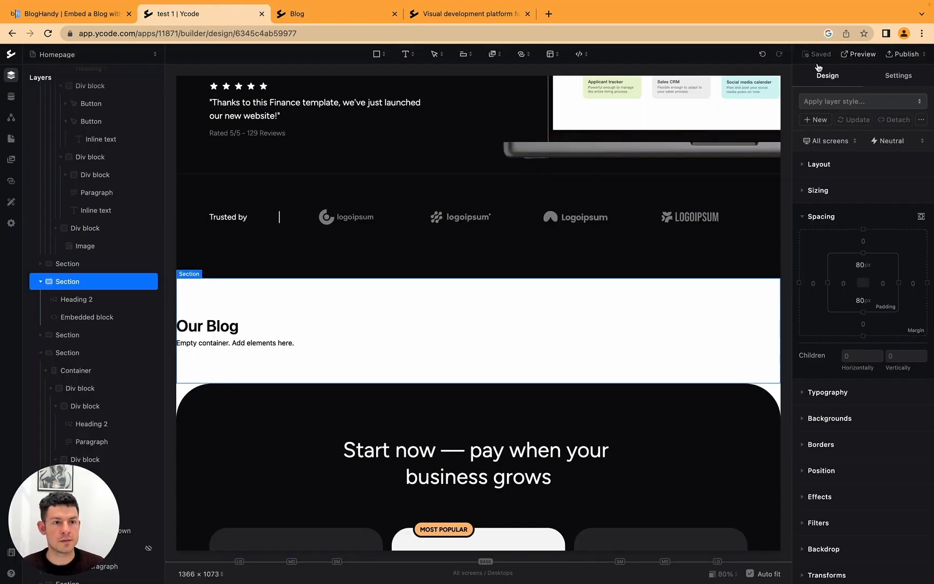
{"action": "left_click", "coordinate": [904, 56]}
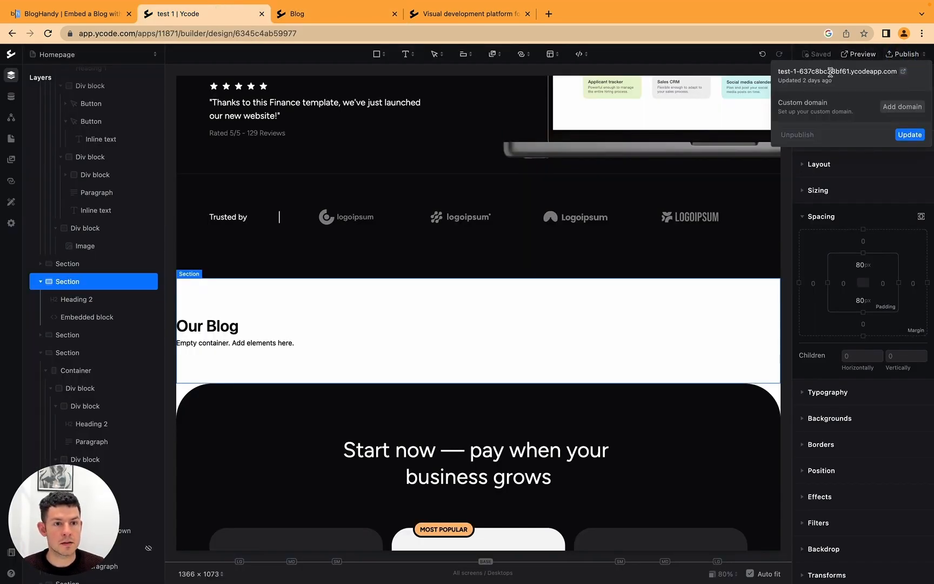
{"action": "left_click", "coordinate": [917, 137]}
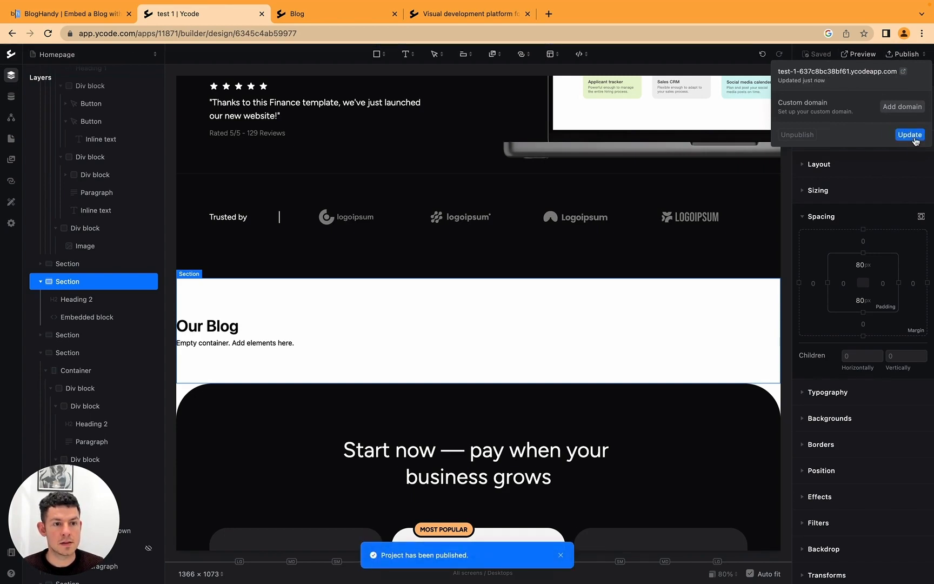
Open the published site and check the embedded blog in its "Our Blog" section.
{"action": "left_click", "coordinate": [903, 71]}
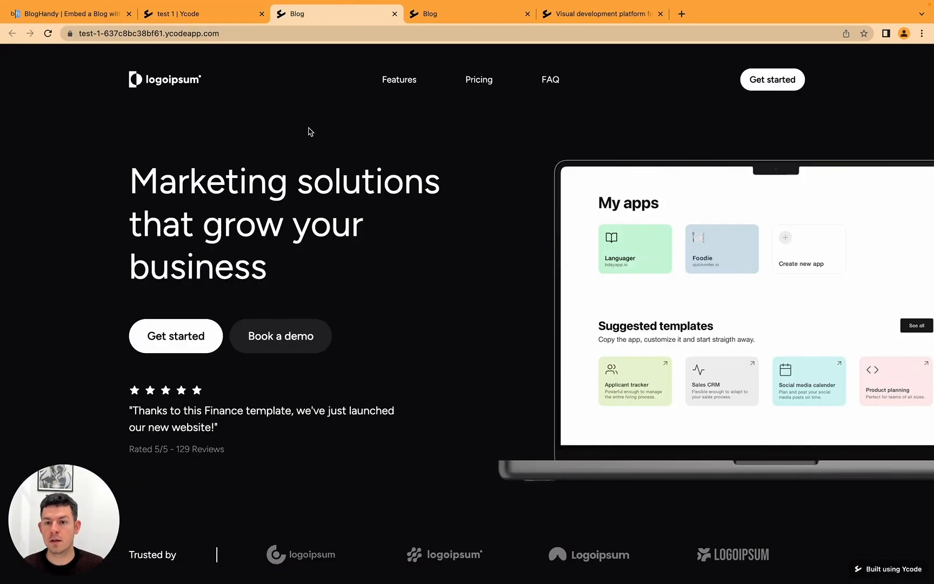
{"action": "scroll", "coordinate": [308, 129], "scroll_direction": "down", "scroll_amount": 6}
{"action": "scroll", "coordinate": [309, 131], "scroll_direction": "down", "scroll_amount": 5}
{"action": "scroll", "coordinate": [308, 131], "scroll_direction": "up", "scroll_amount": 4}
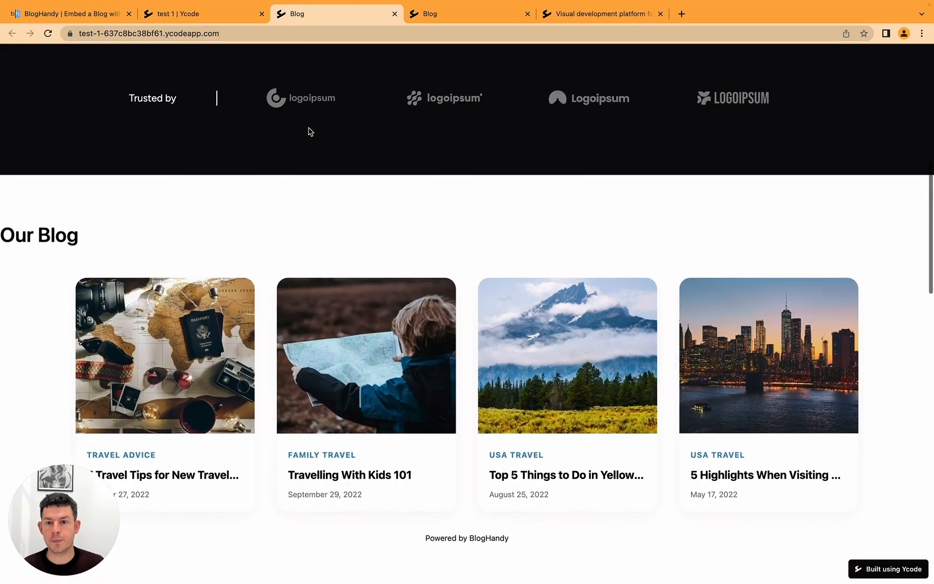
{"action": "left_click", "coordinate": [246, 36]}
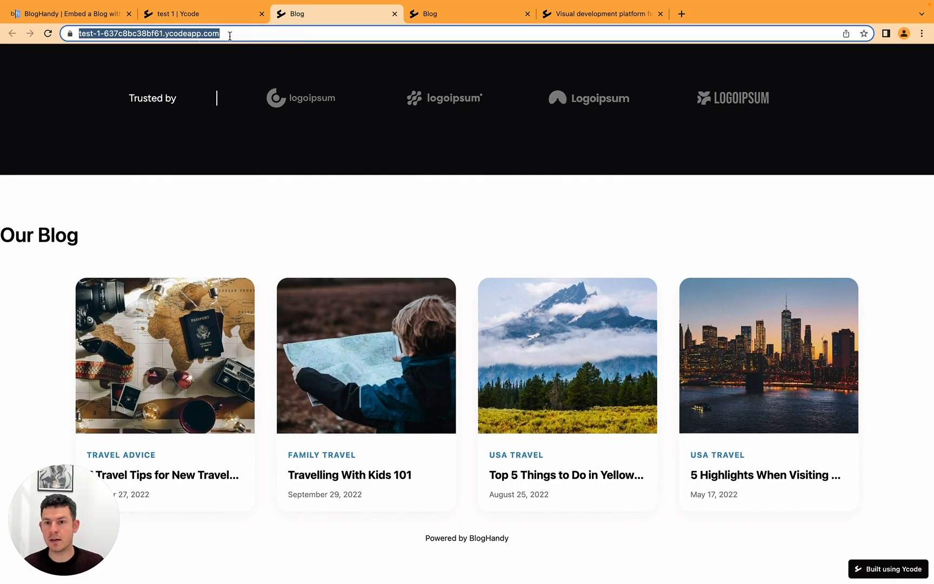
{"action": "left_click", "coordinate": [68, 13]}
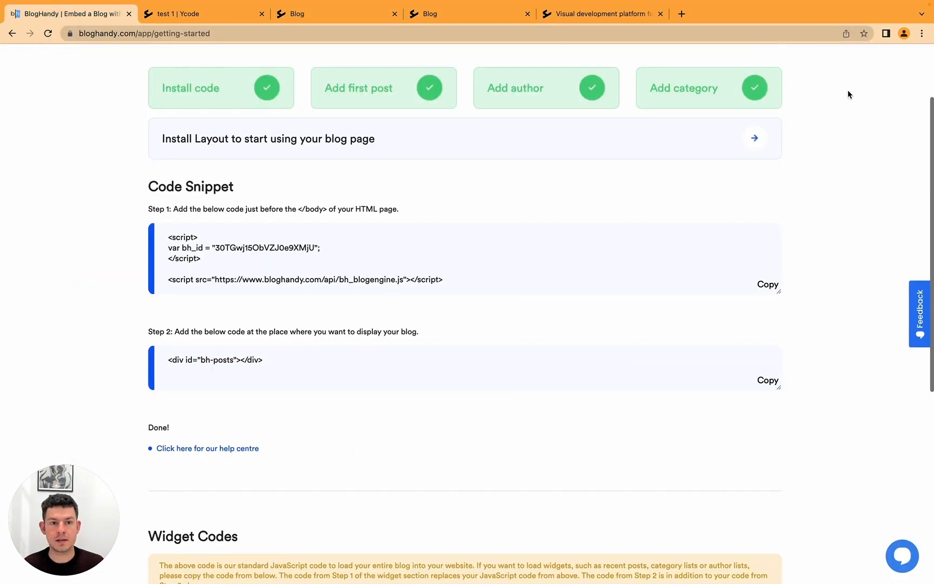
{"action": "scroll", "coordinate": [847, 94], "scroll_direction": "up", "scroll_amount": 3}
{"action": "left_click", "coordinate": [846, 63]}
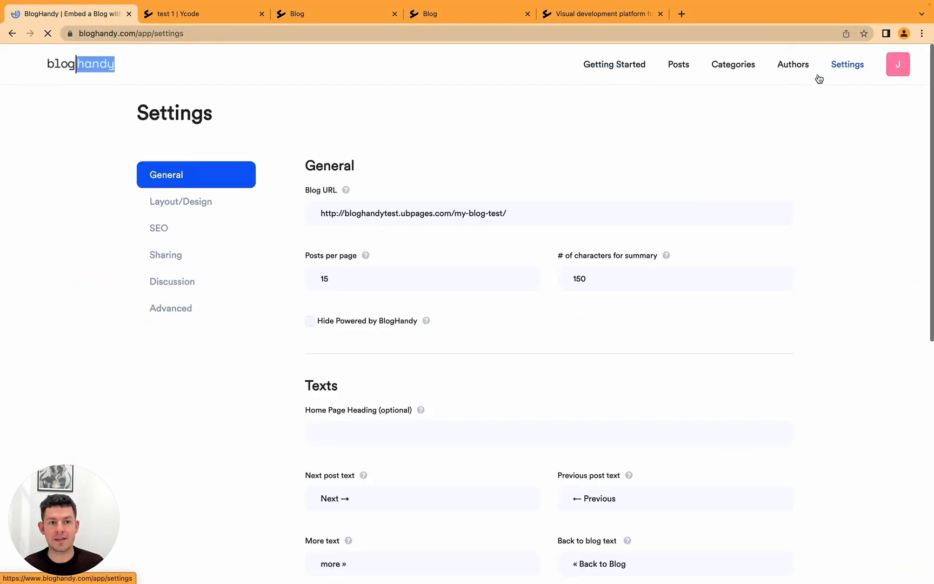
{"action": "left_click", "coordinate": [503, 214]}
{"action": "key", "text": "ctrl+a"}
{"action": "key", "text": "ctrl+v"}
{"action": "scroll", "coordinate": [491, 172], "scroll_direction": "down", "scroll_amount": 1}
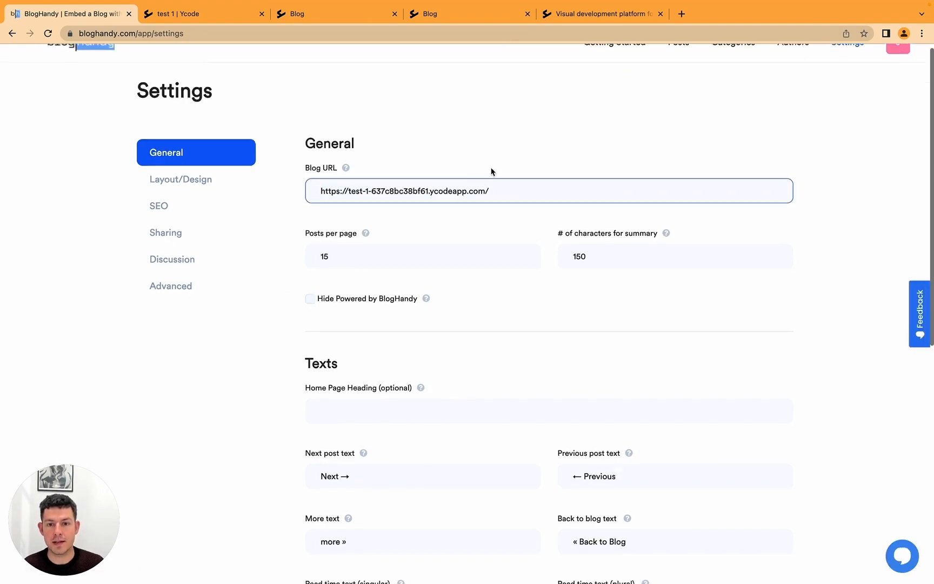
{"action": "scroll", "coordinate": [491, 172], "scroll_direction": "down", "scroll_amount": 8}
{"action": "left_click", "coordinate": [369, 500]}
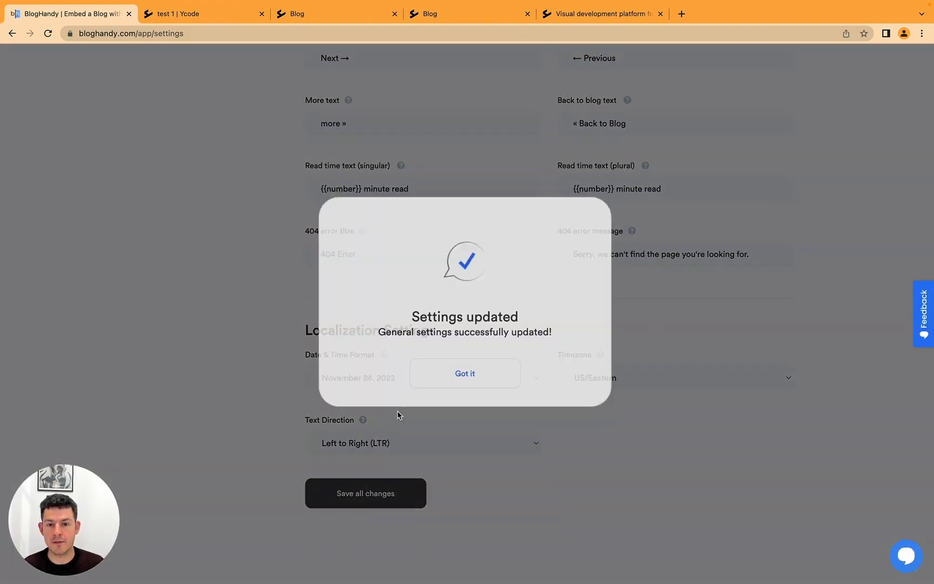
{"action": "left_click", "coordinate": [455, 378]}
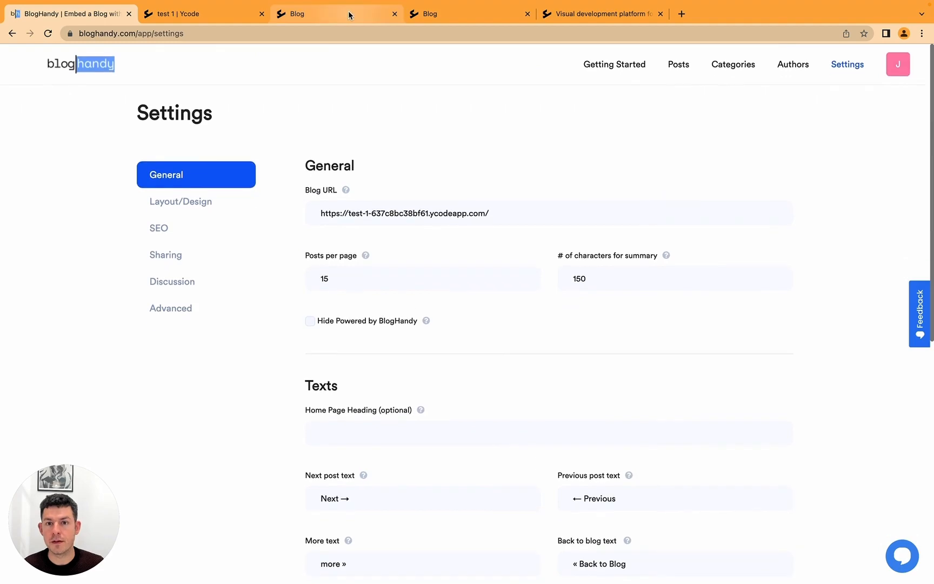
On the published site, open the "7 Travel Tips for New Travelers" post and look through it down to the share links.
{"action": "left_click", "coordinate": [348, 11]}
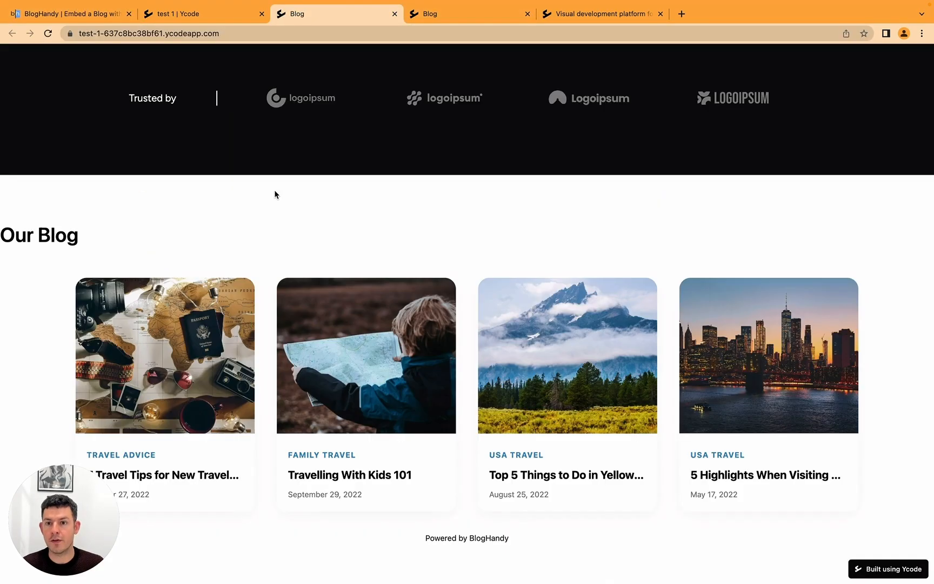
{"action": "scroll", "coordinate": [275, 194], "scroll_direction": "down", "scroll_amount": 5}
{"action": "scroll", "coordinate": [275, 195], "scroll_direction": "down", "scroll_amount": 1}
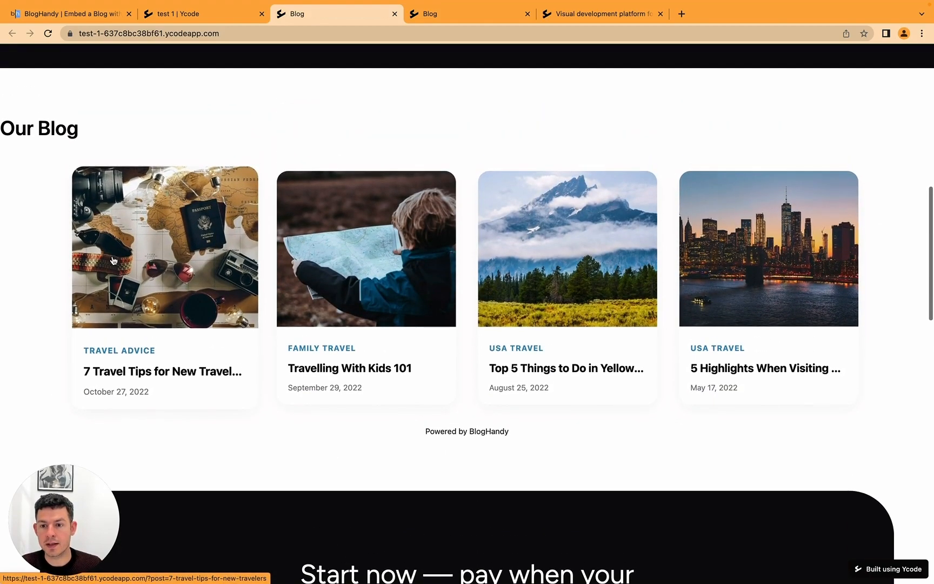
{"action": "left_click", "coordinate": [113, 260]}
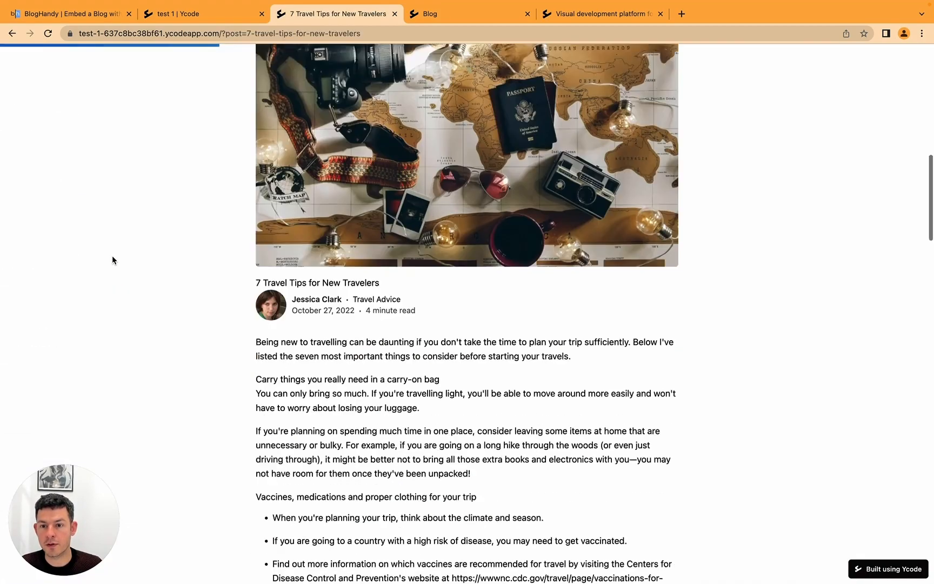
{"action": "scroll", "coordinate": [112, 256], "scroll_direction": "down", "scroll_amount": 12}
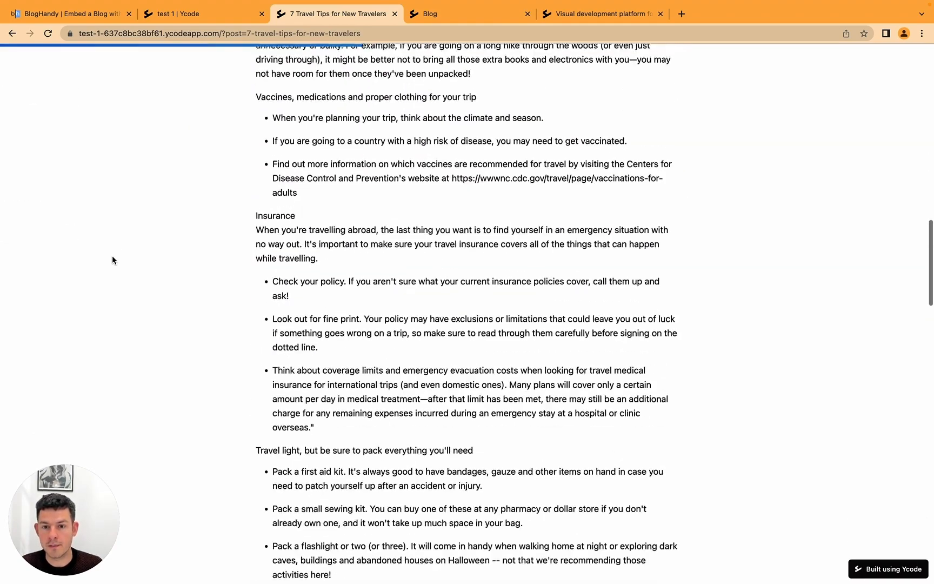
{"action": "scroll", "coordinate": [449, 398], "scroll_direction": "down", "scroll_amount": 4}
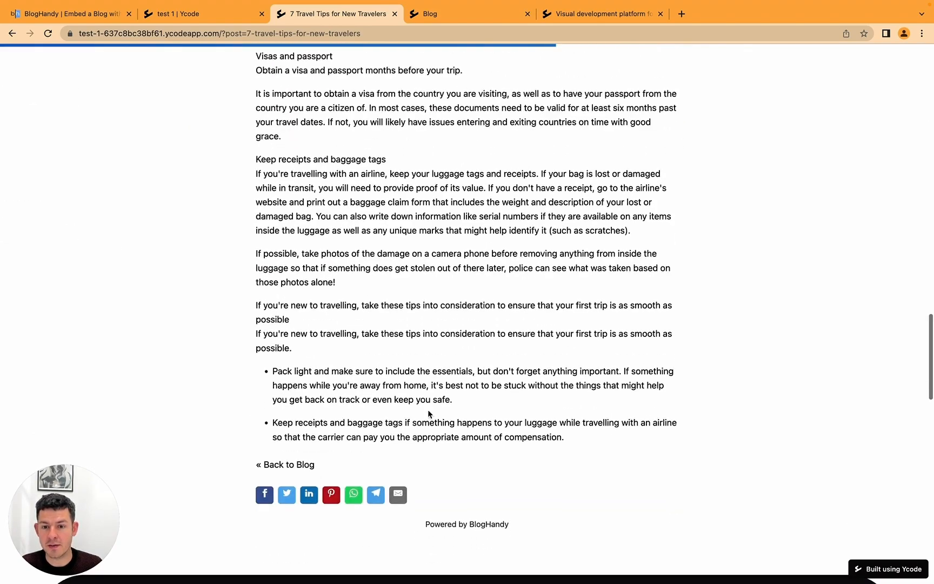
{"action": "scroll", "coordinate": [364, 372], "scroll_direction": "down", "scroll_amount": 4}
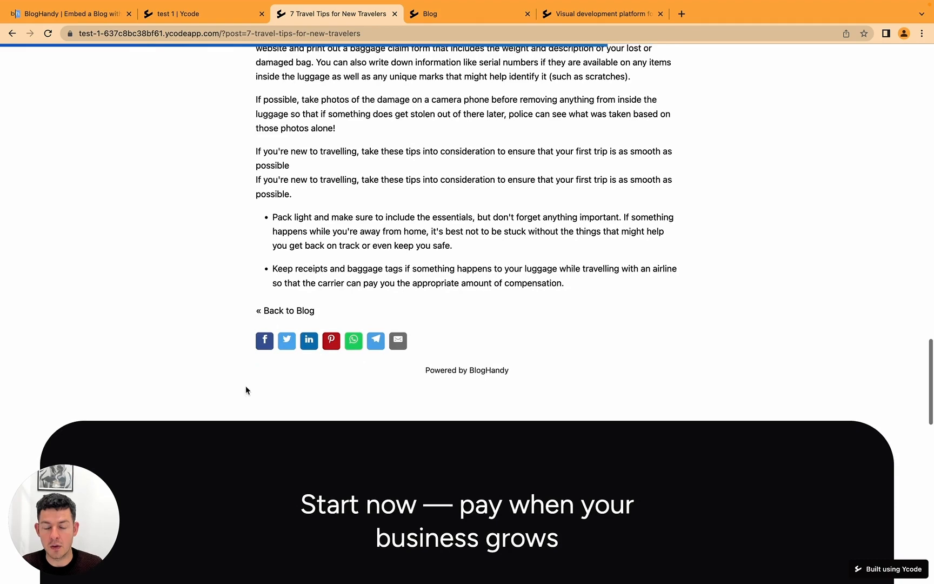
Return from the post to the blog overview and look over the published homepage around the "Our Blog" section.
{"action": "left_click", "coordinate": [298, 319]}
{"action": "scroll", "coordinate": [298, 318], "scroll_direction": "down", "scroll_amount": 10}
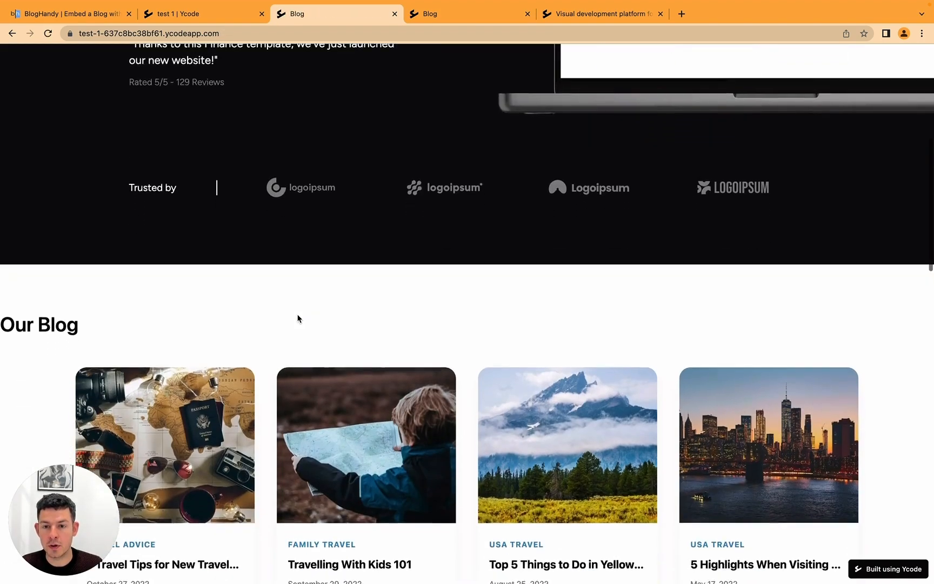
{"action": "scroll", "coordinate": [298, 319], "scroll_direction": "down", "scroll_amount": 2}
{"action": "scroll", "coordinate": [297, 319], "scroll_direction": "up", "scroll_amount": 10}
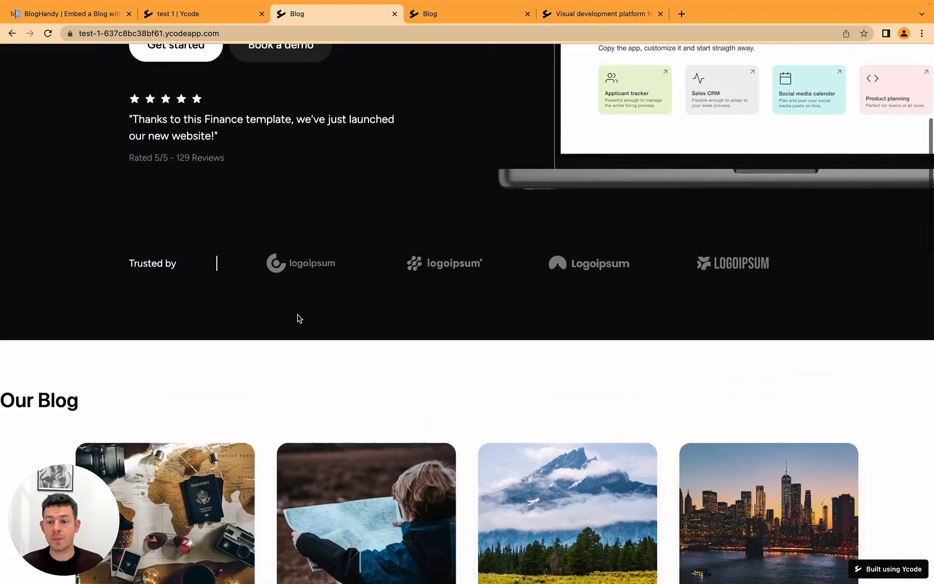